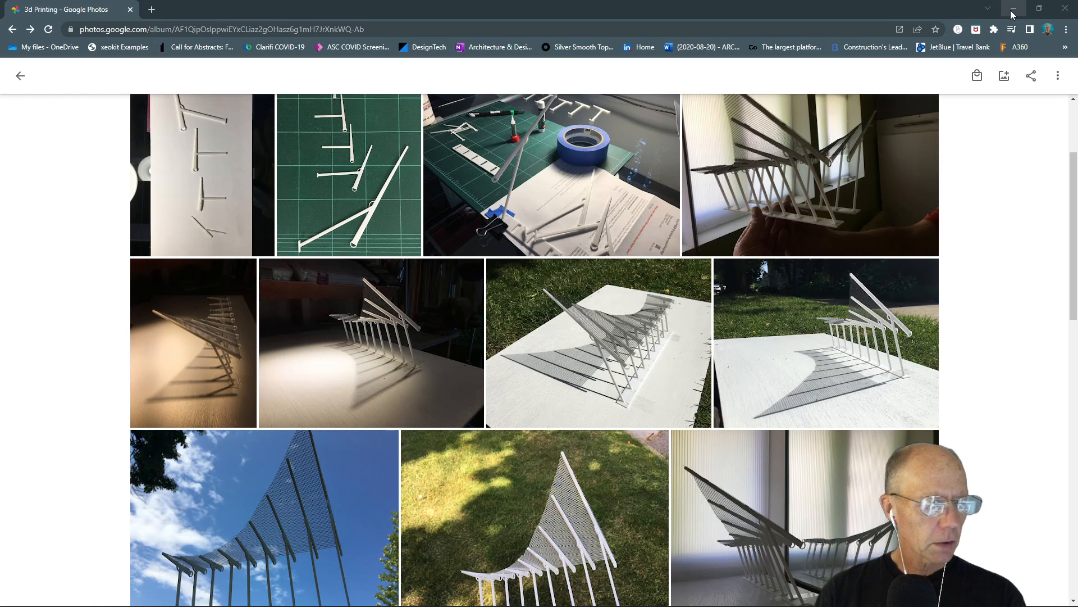
In Dynamo, connect the List Create output to the points input of Polygon.ByPoints and set the run mode to Automatic
left_click(1013, 12)
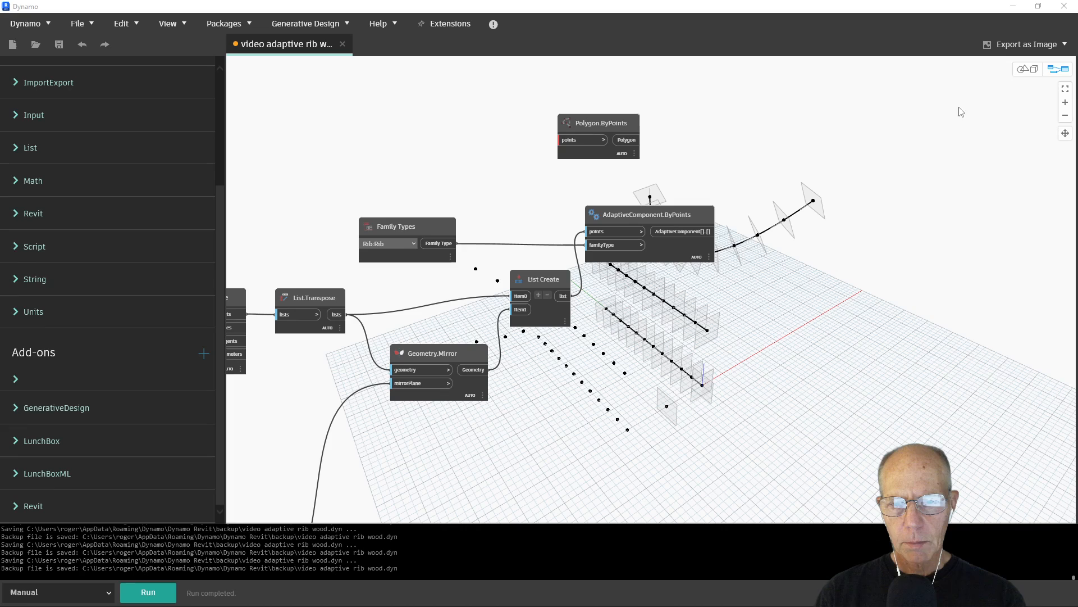
left_click_drag(601, 124, 741, 113)
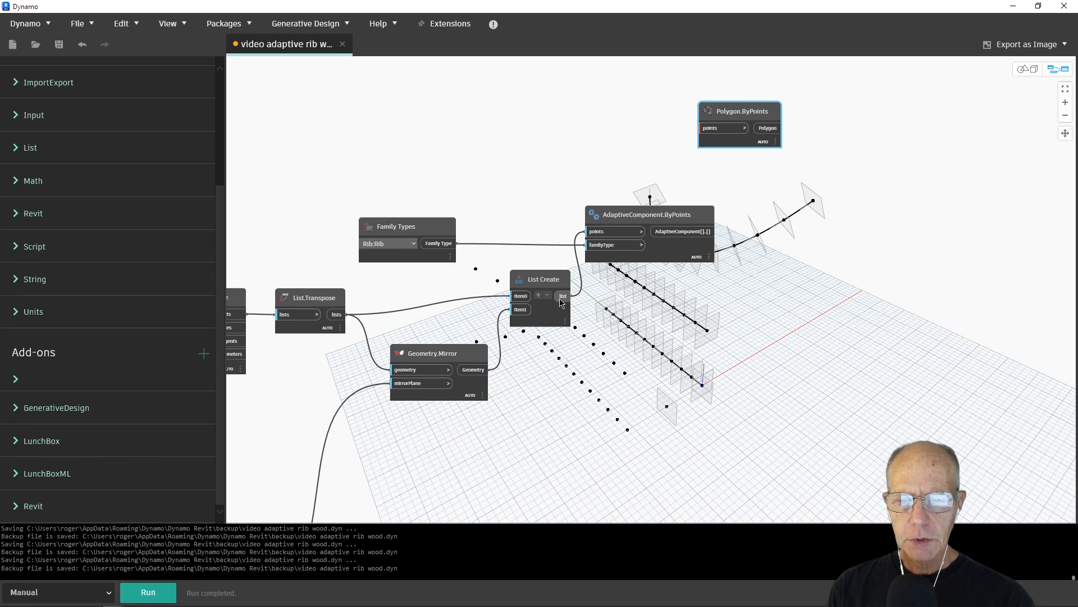
left_click_drag(563, 296, 704, 130)
left_click(91, 592)
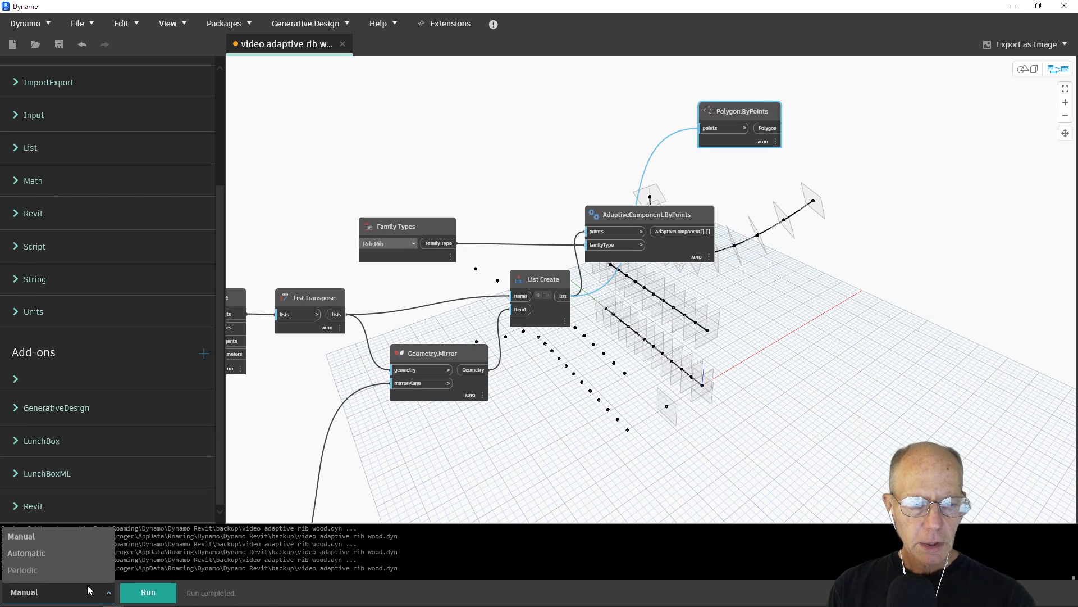
left_click(71, 553)
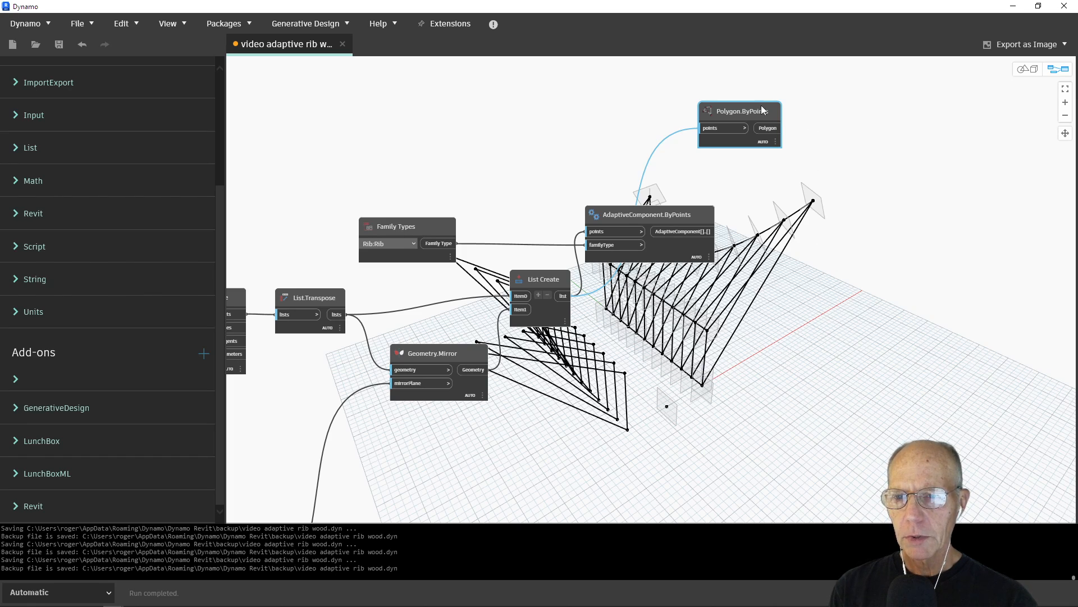
Add a Surface.ByPatch node beside Polygon.ByPoints and connect the Polygon output to its closedCurve input
left_click_drag(764, 110, 749, 102)
right_click(865, 119)
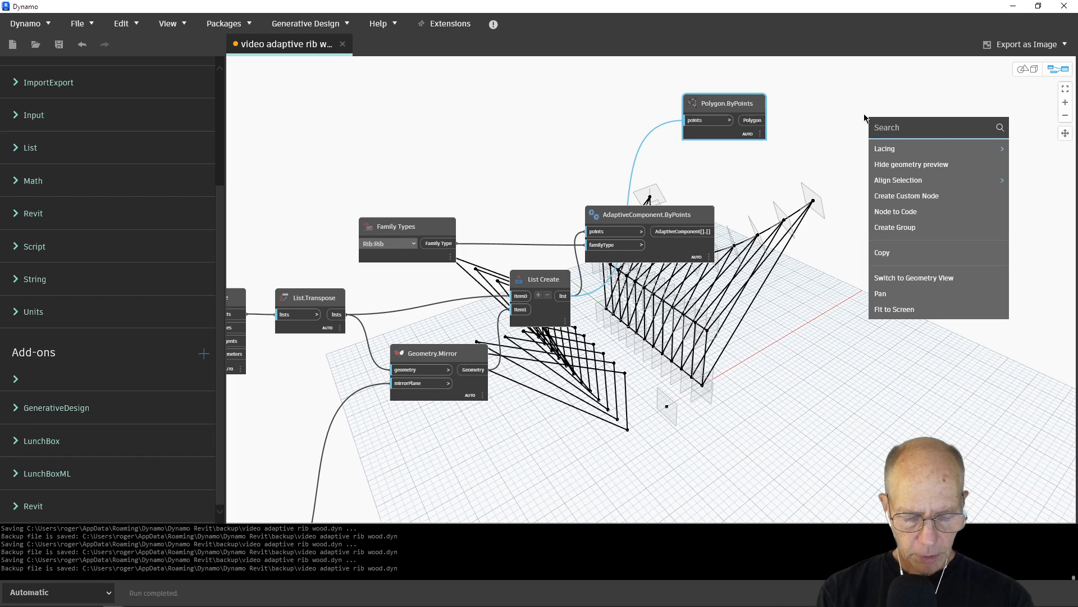
type("p")
key("BackSpace")
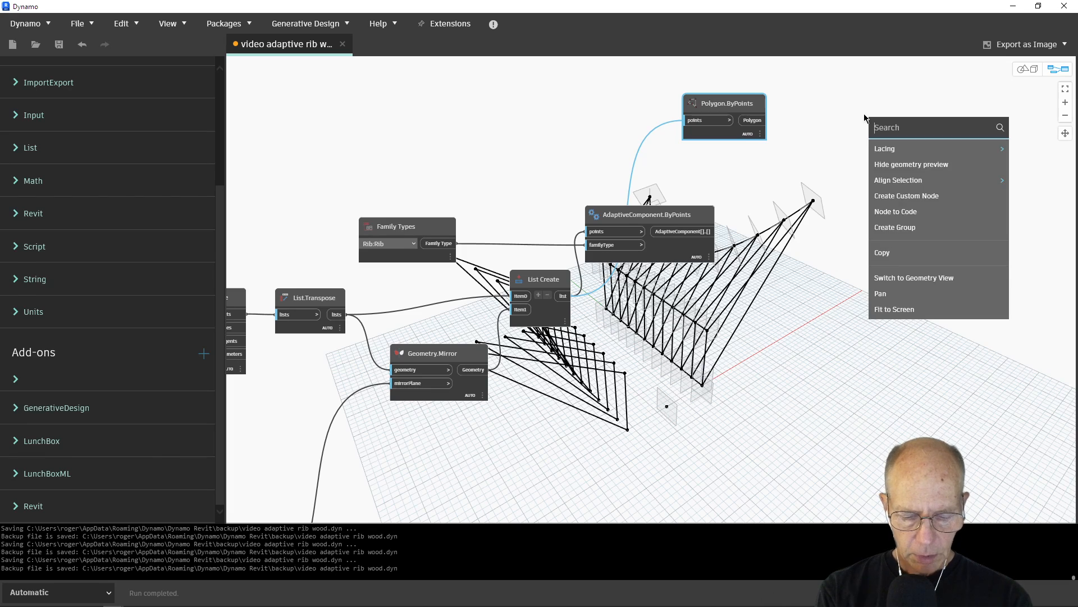
type("pat")
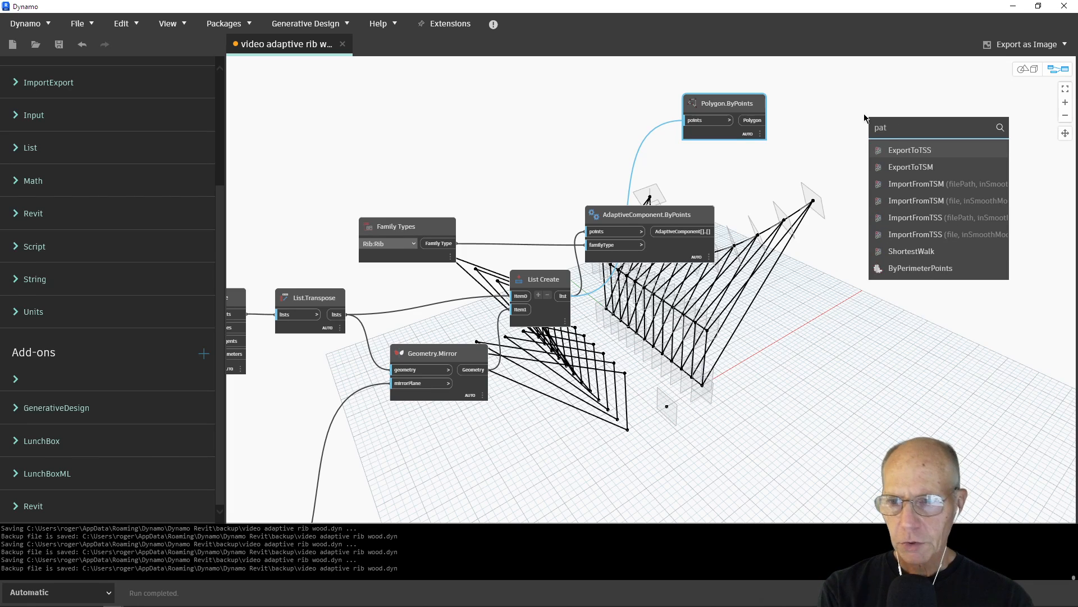
type("ch")
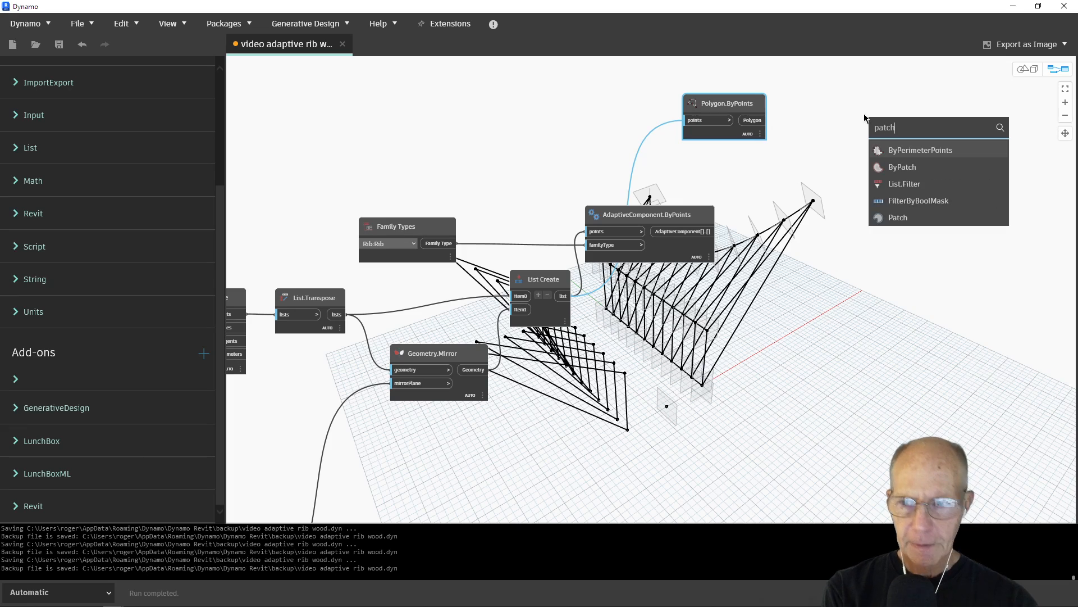
left_click(906, 168)
left_click_drag(945, 187, 875, 97)
left_click(763, 123)
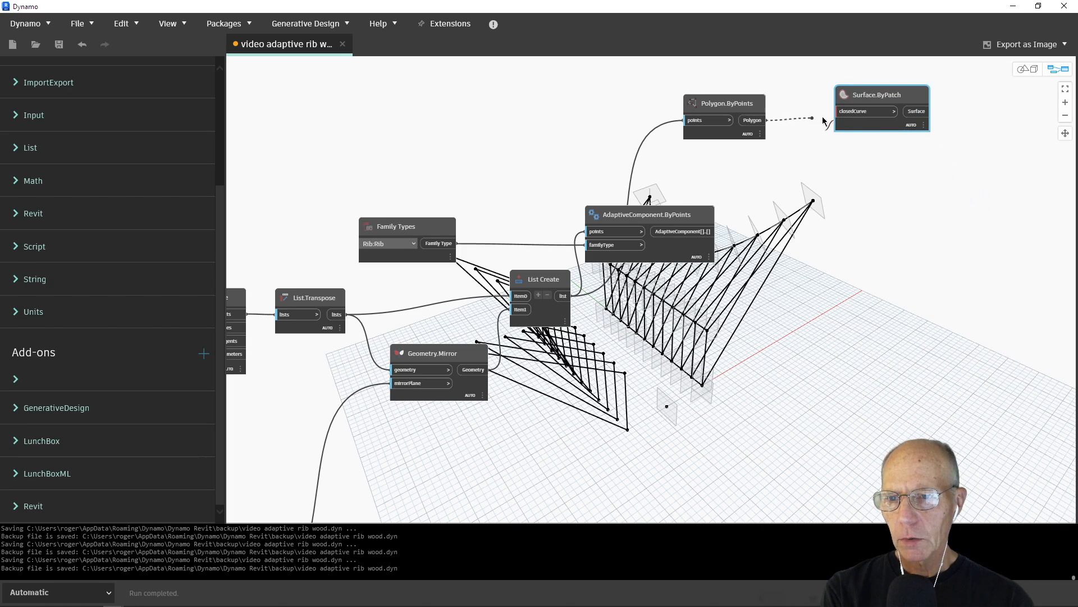
left_click(846, 112)
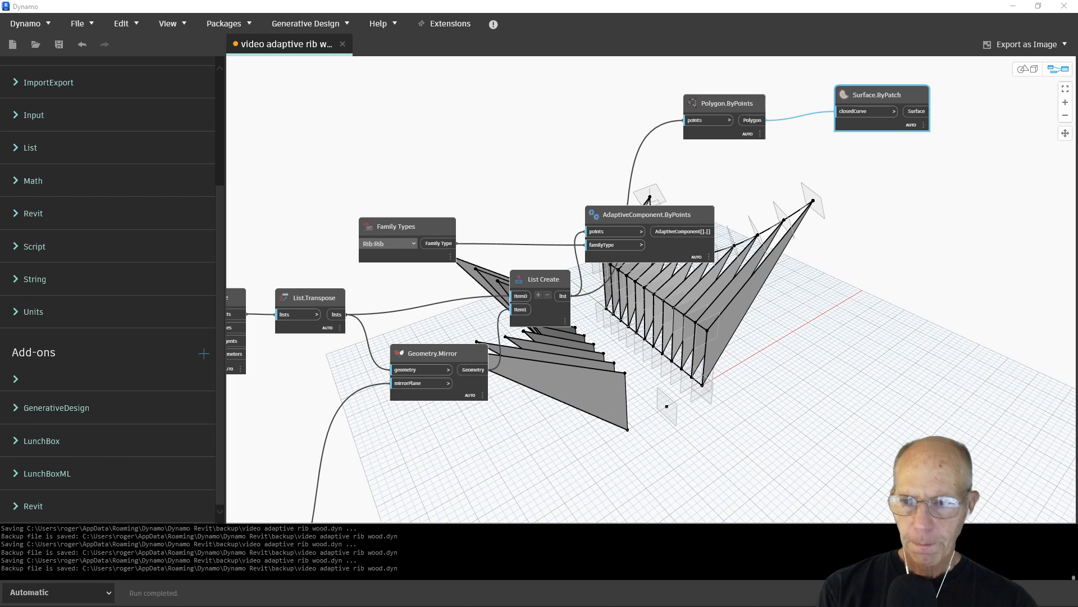
Add a Polygon.Center node below Surface.ByPatch and connect the Polygon.ByPoints output to its polygon input
left_click(909, 270)
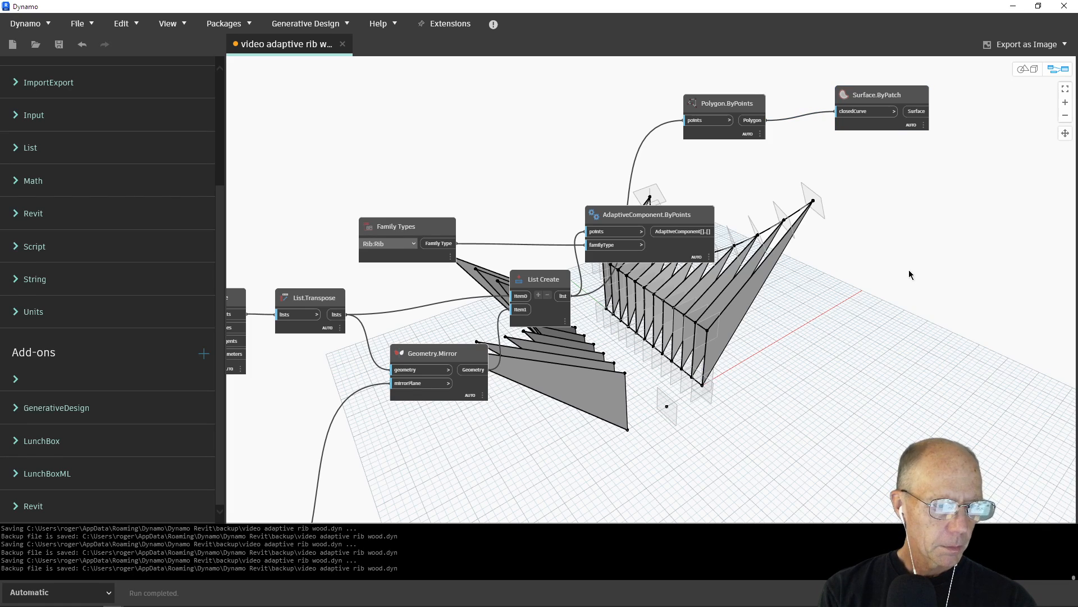
right_click(909, 274)
type("po")
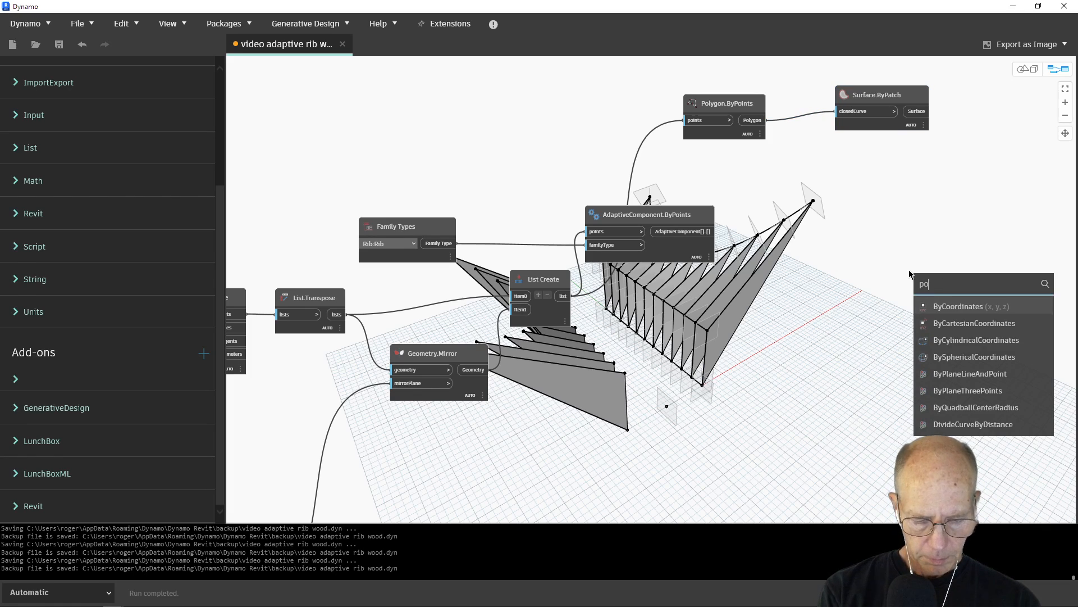
type("ly")
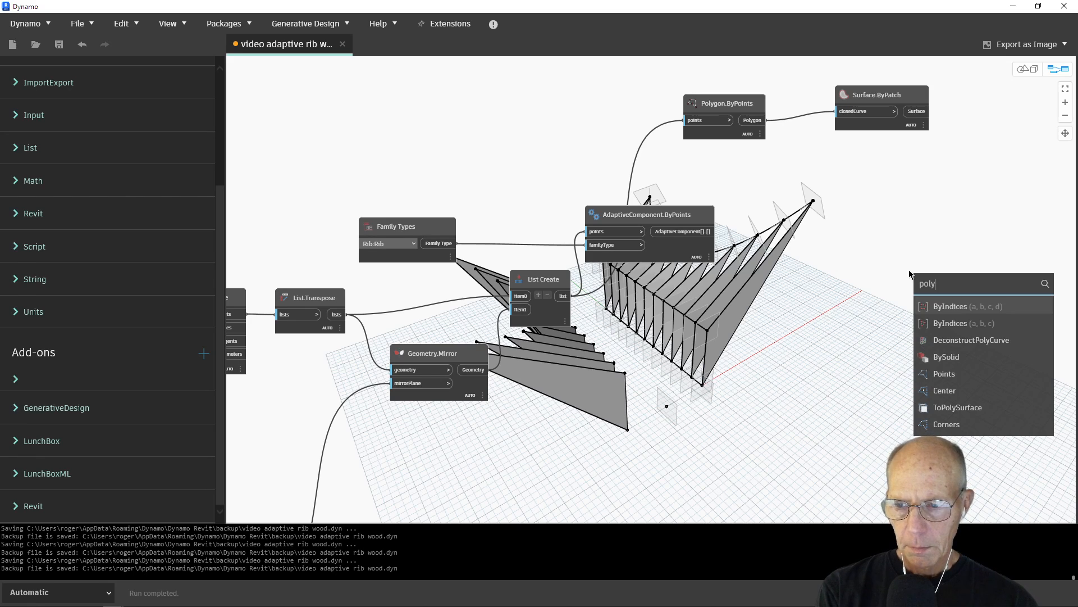
left_click(949, 391)
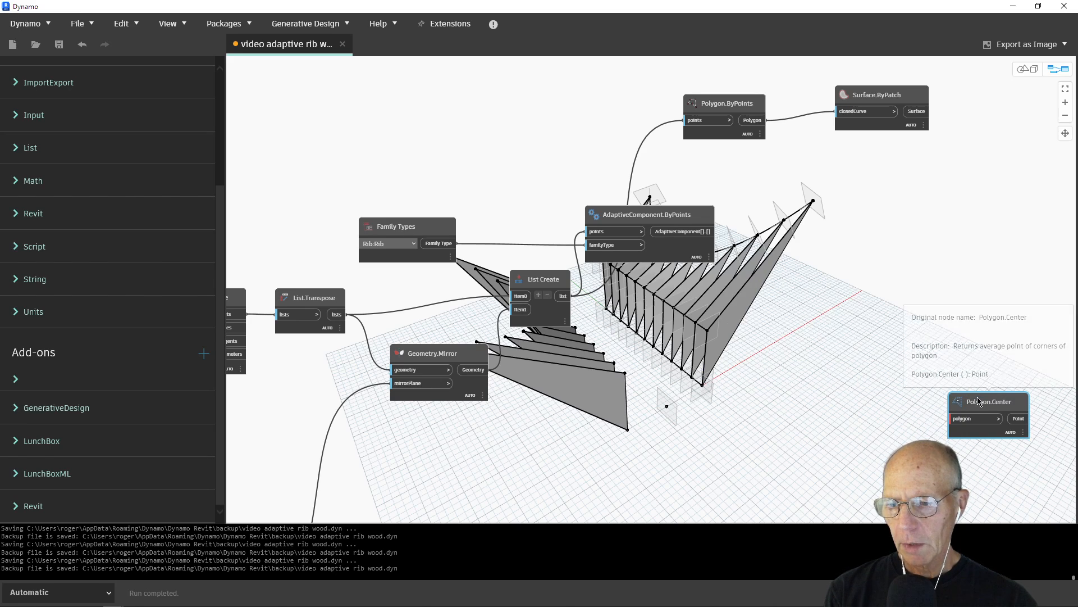
left_click_drag(979, 401, 872, 149)
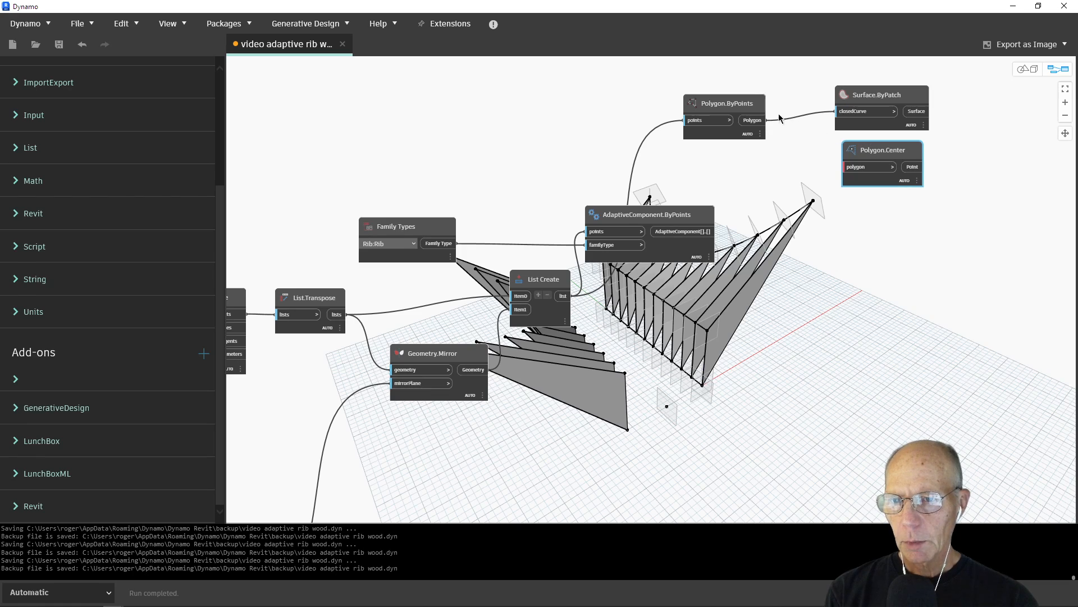
left_click(753, 119)
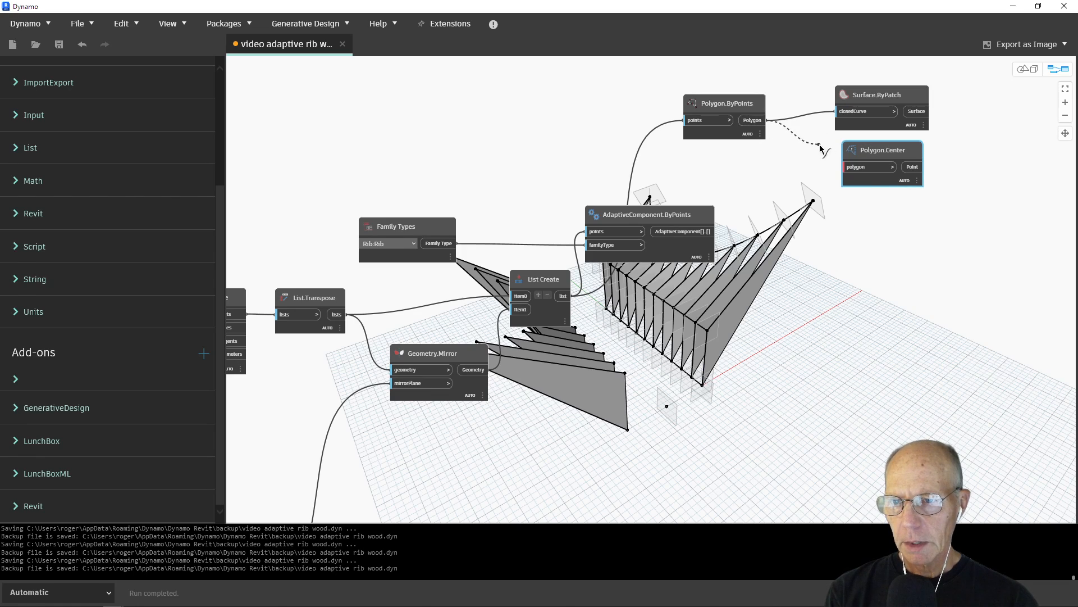
left_click(860, 167)
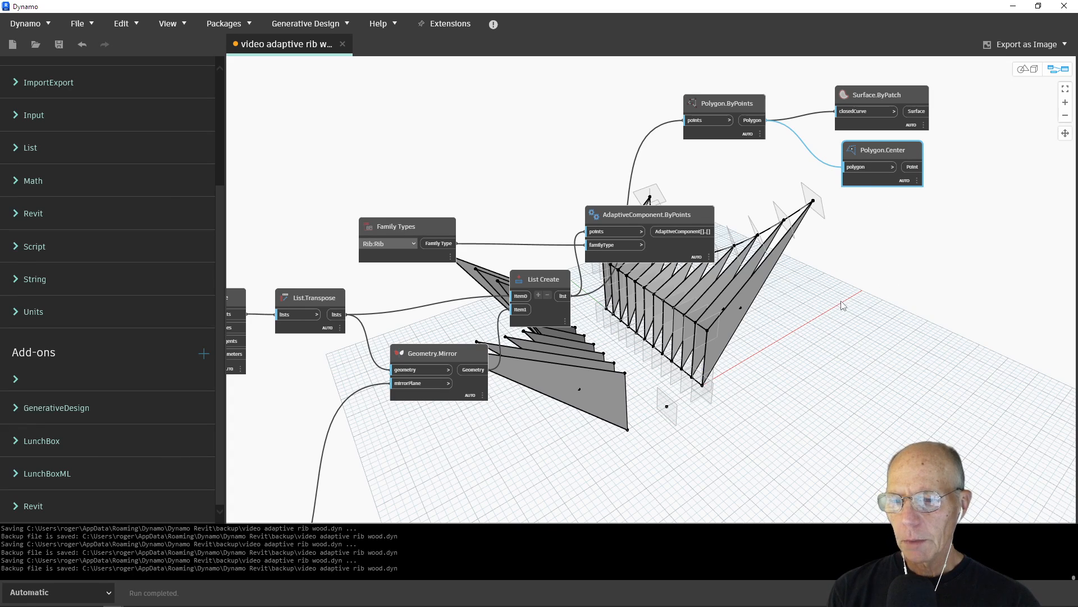
Add a Surface.NormalAtPoint node and place it to the right of Surface.ByPatch
middle_click_drag(848, 309, 558, 326)
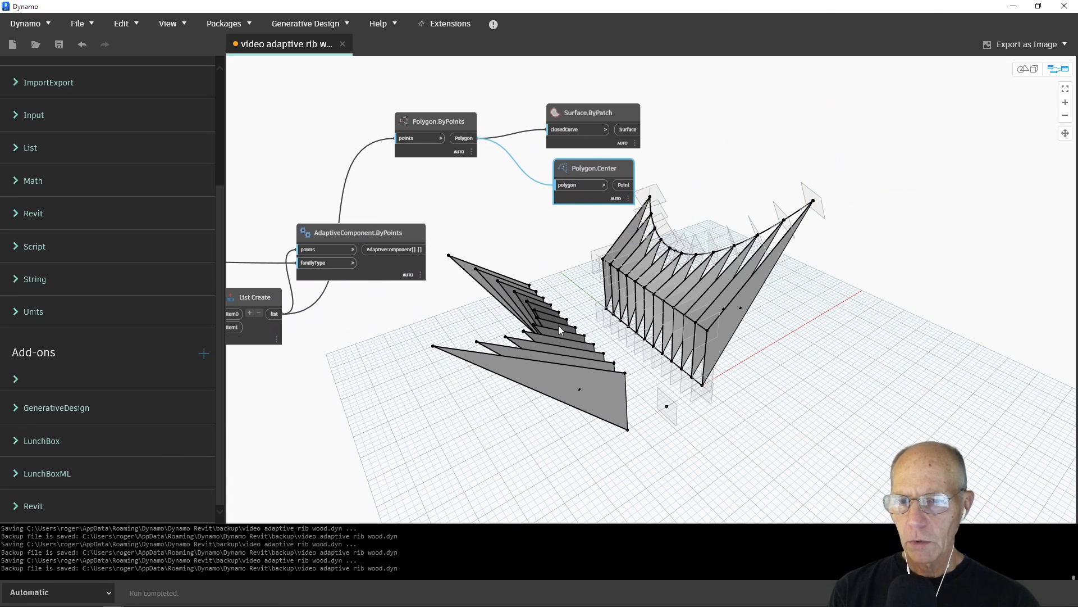
right_click(911, 231)
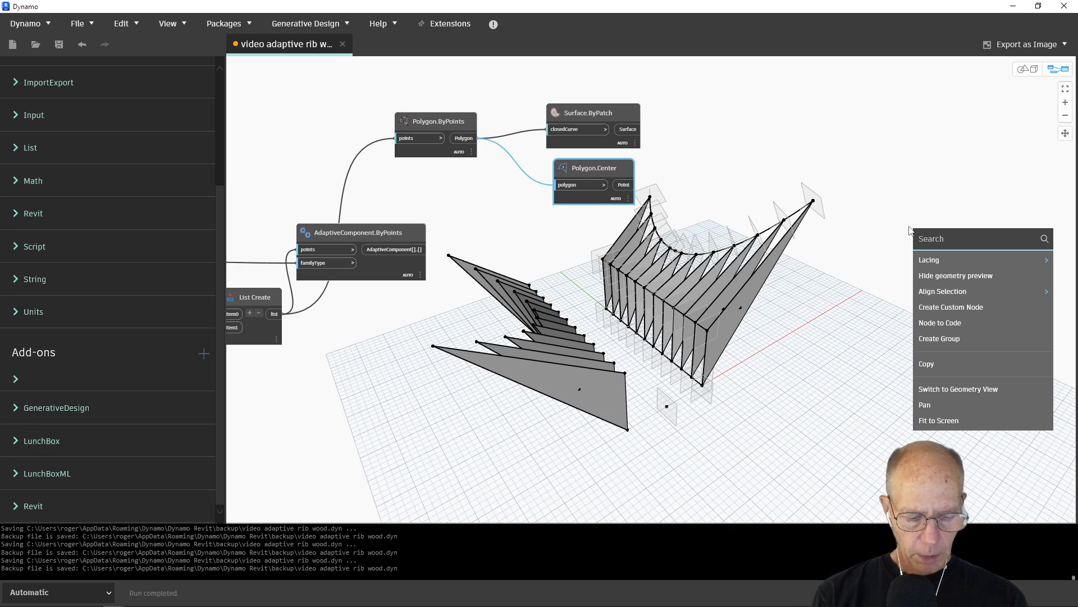
type("surfac")
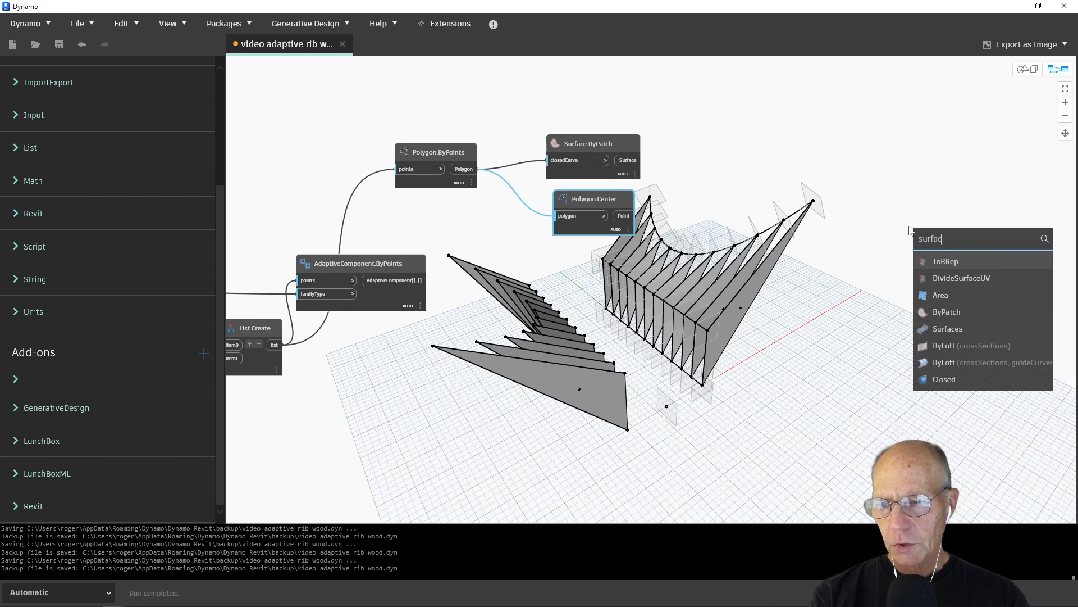
type("e")
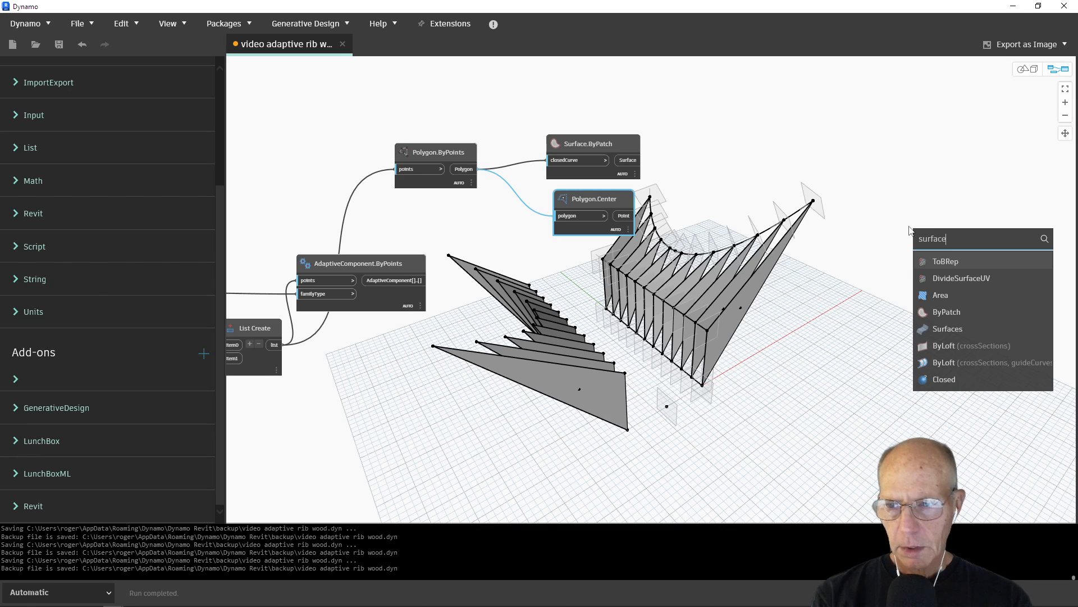
type(".")
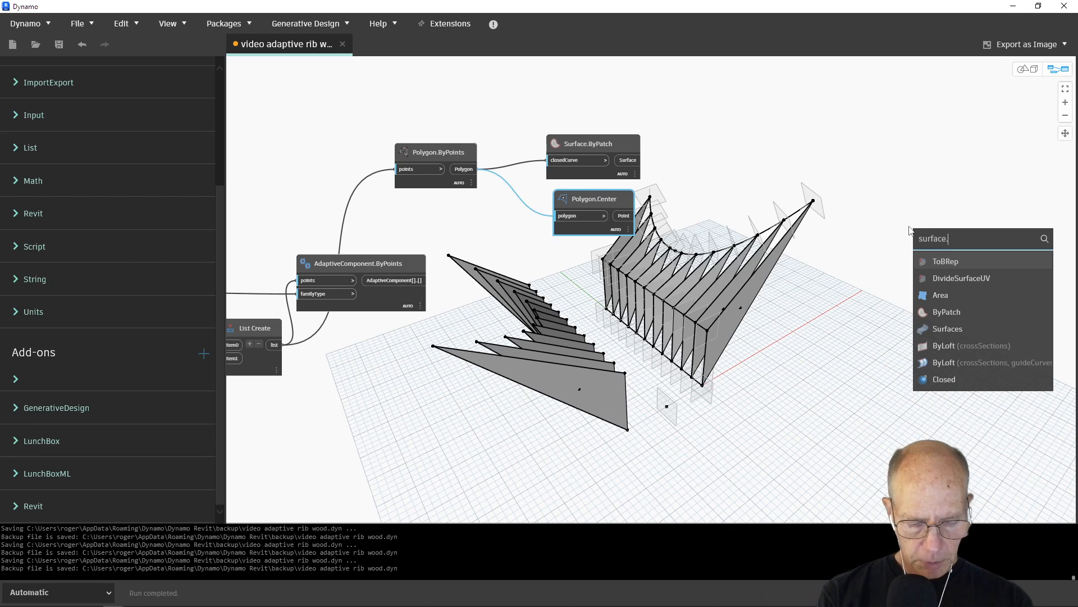
type("nor")
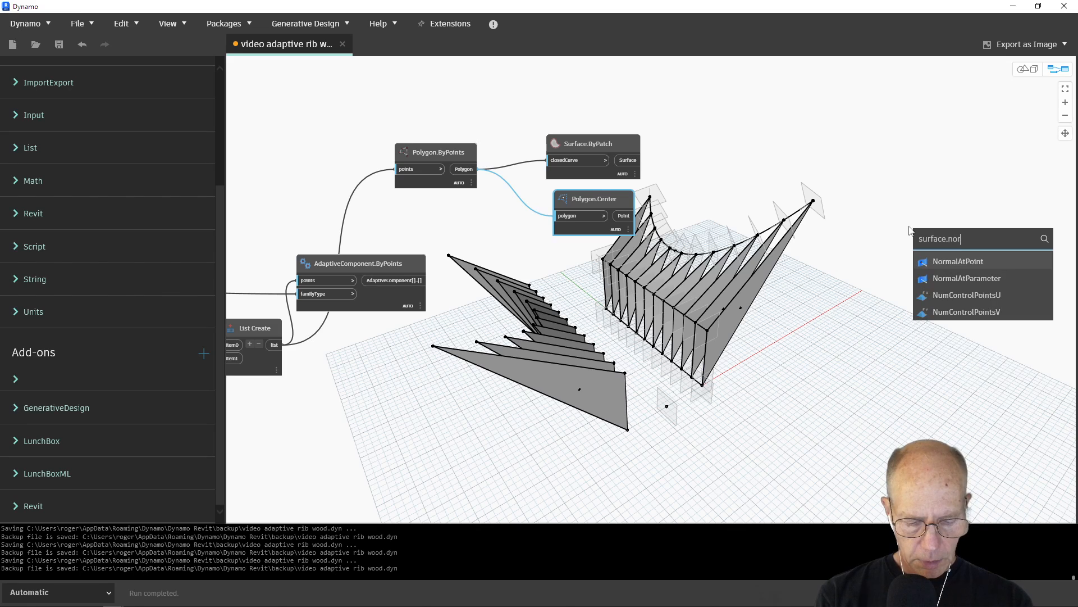
type("mal")
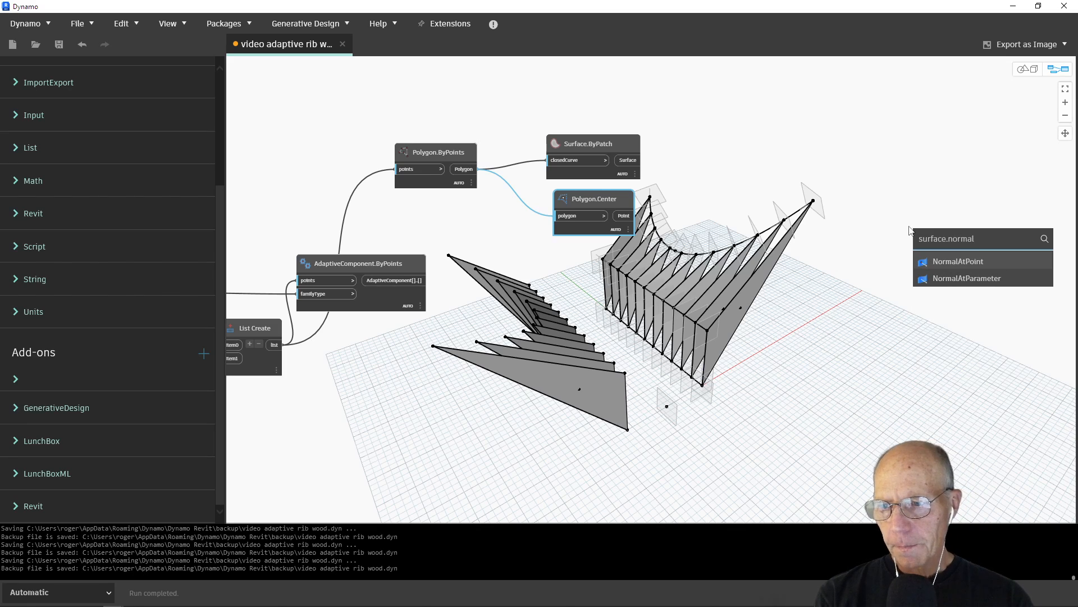
mouse_move(966, 263)
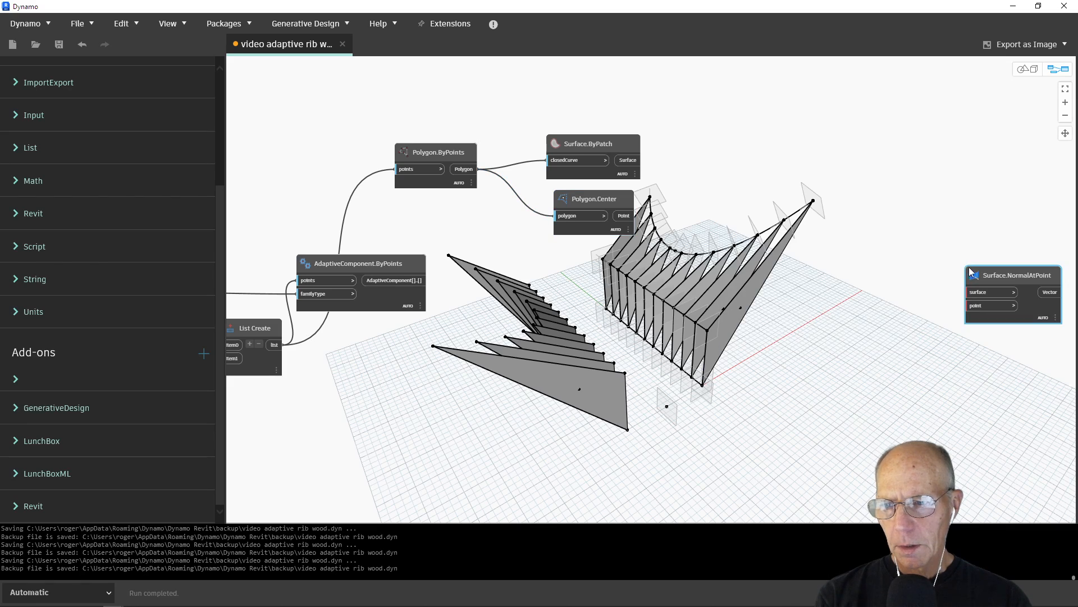
left_click(968, 264)
left_click_drag(838, 119, 730, 111)
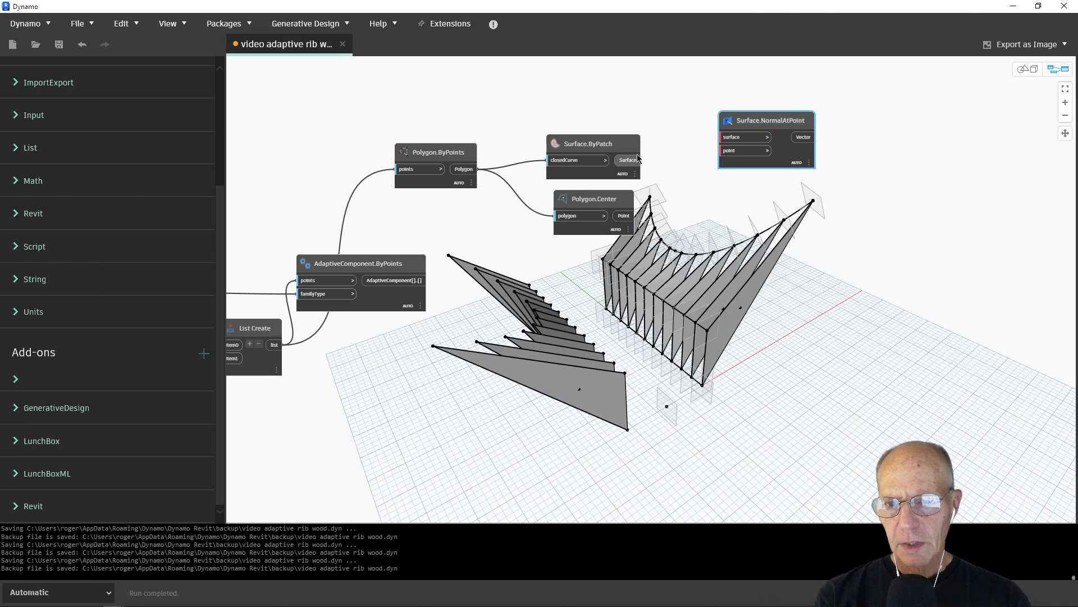
Feed the Surface.ByPatch surface and the Polygon.Center point into Surface.NormalAtPoint, moving that node closer to them
left_click(628, 160)
left_click(722, 137)
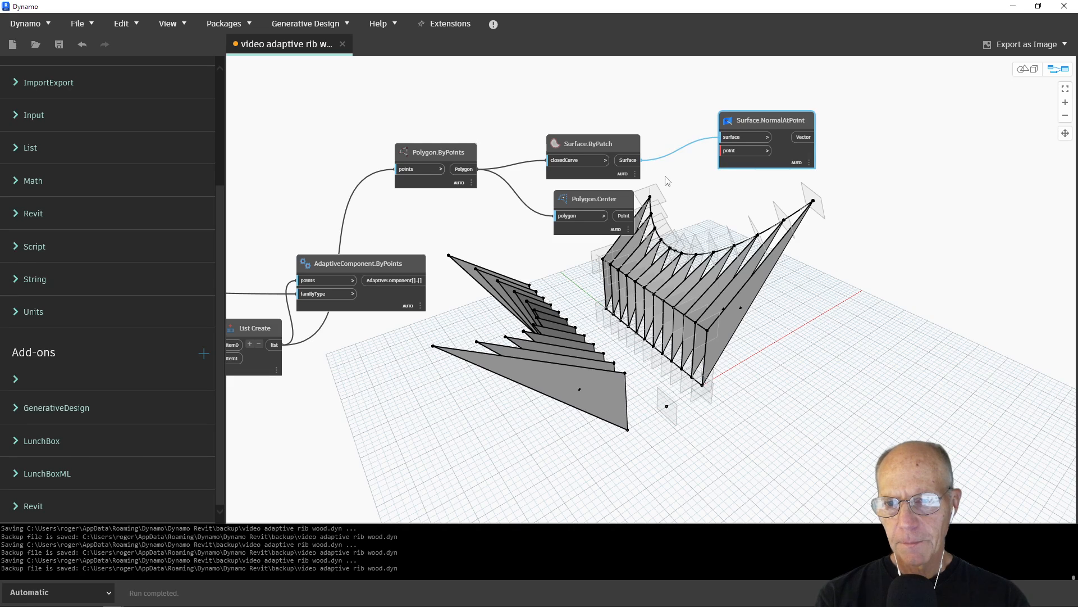
left_click(624, 217)
left_click(723, 151)
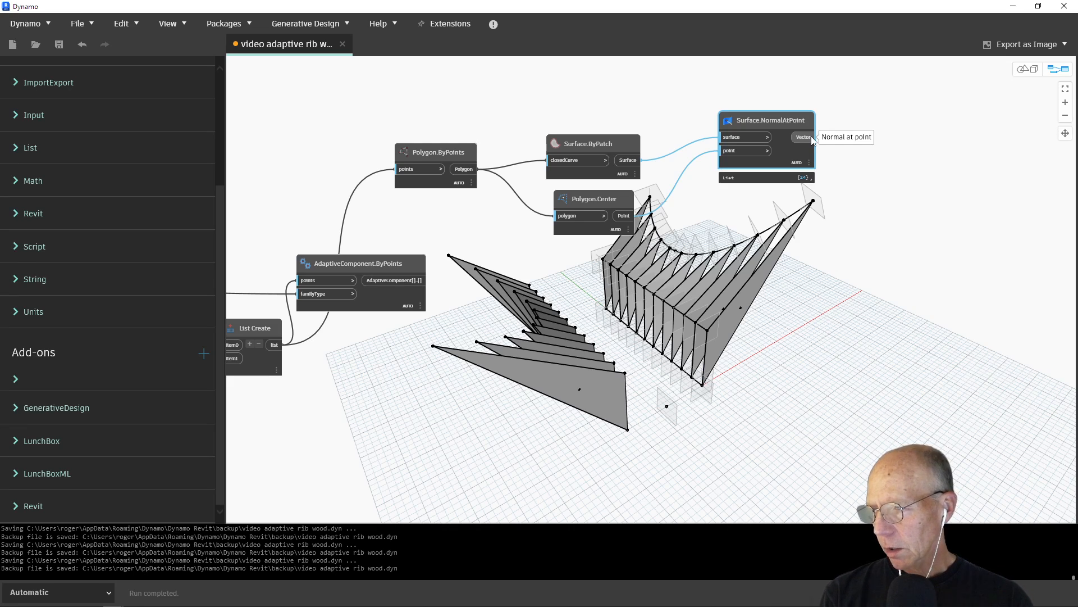
left_click_drag(759, 119, 722, 110)
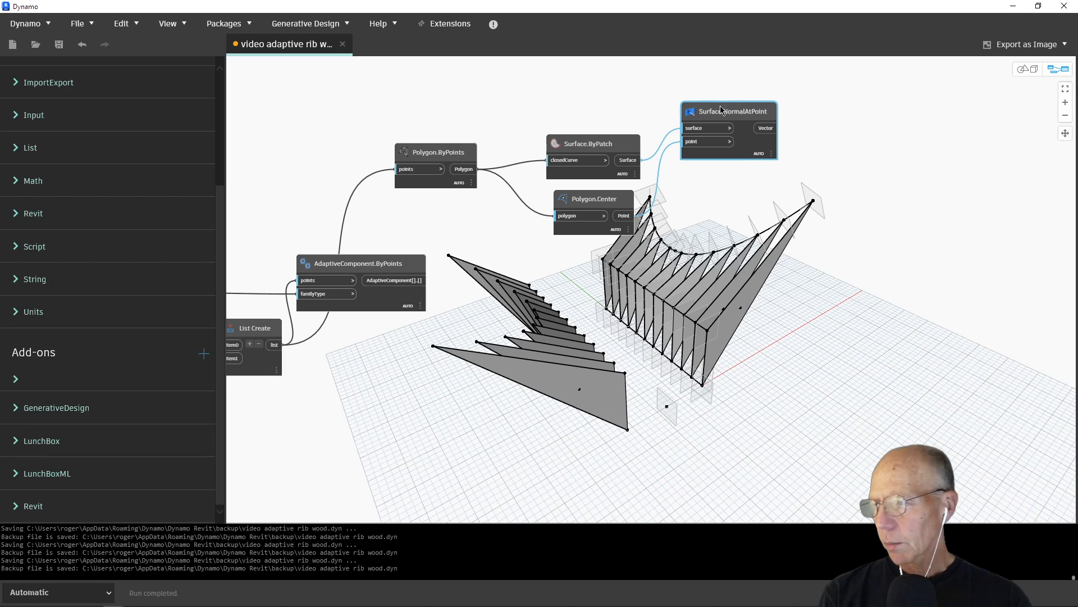
Add a Plane.ByOriginNormal node and place it to the right of Surface.NormalAtPoint
right_click(884, 168)
type("p")
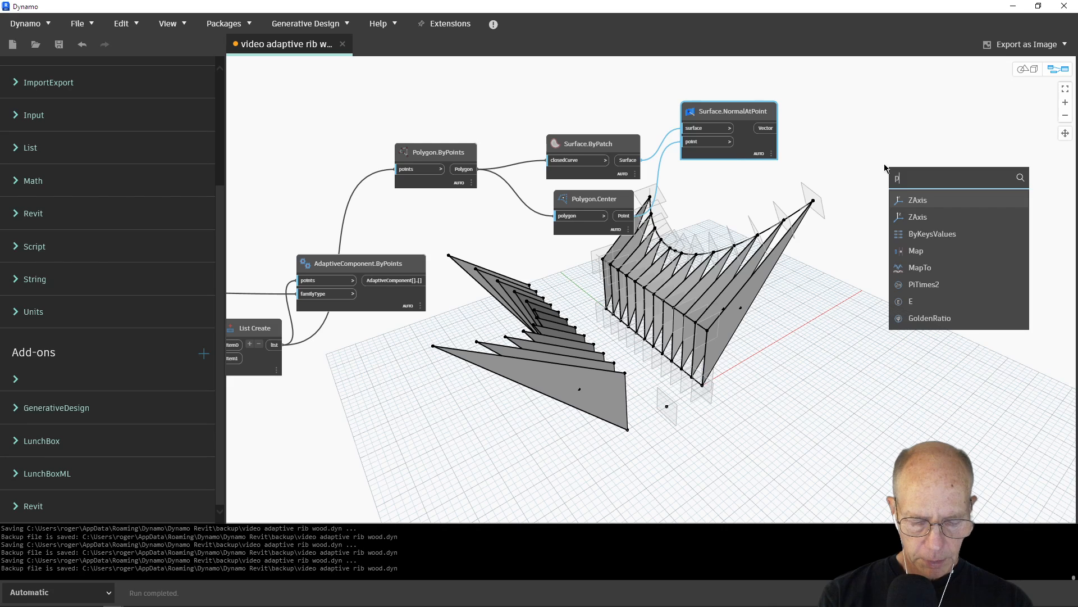
type("lane")
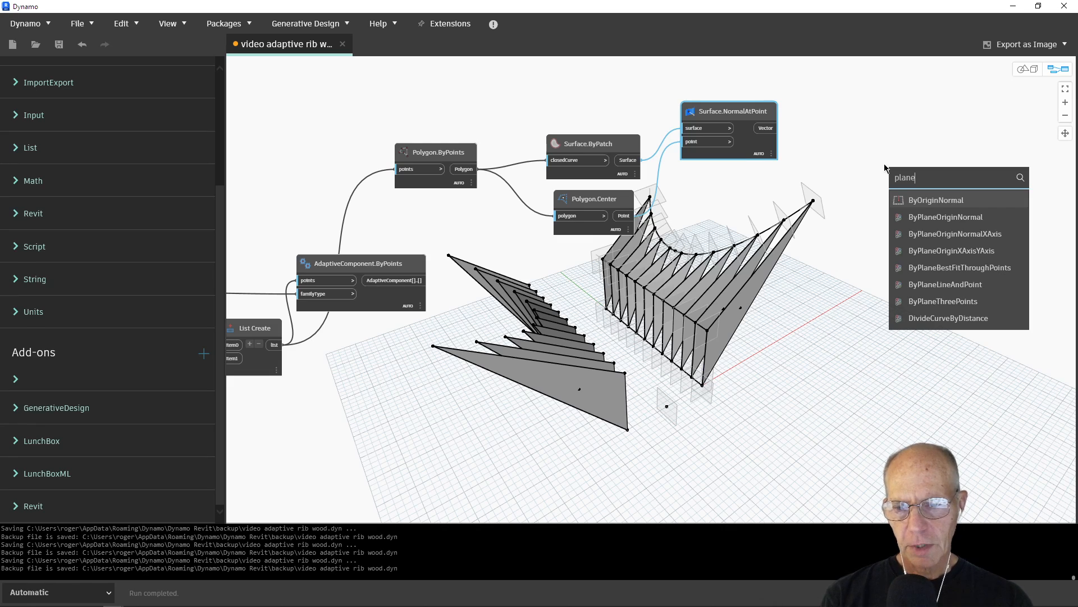
left_click(930, 204)
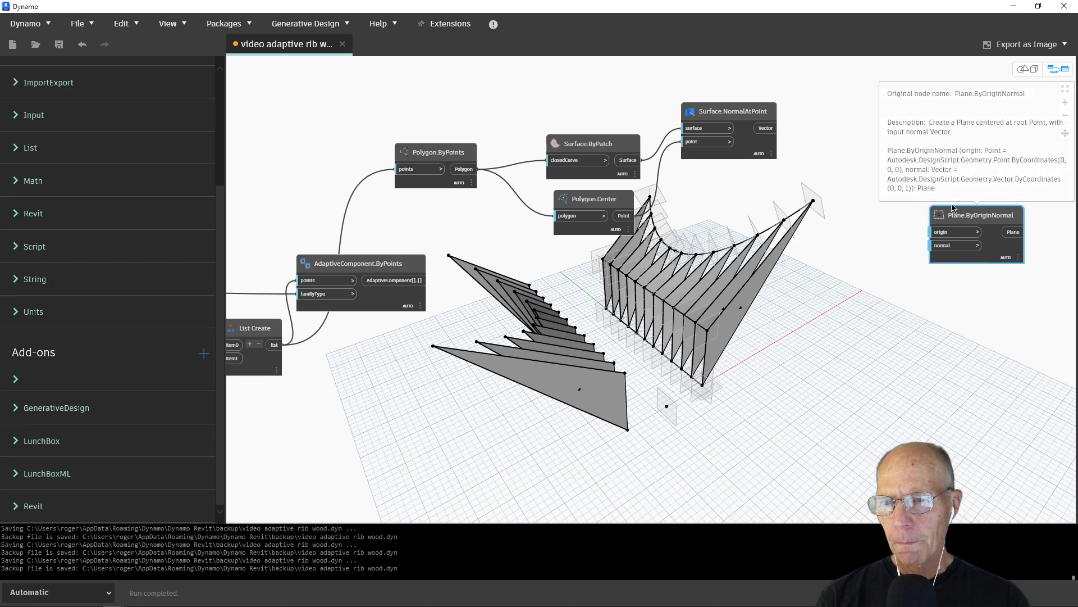
left_click_drag(934, 211, 849, 120)
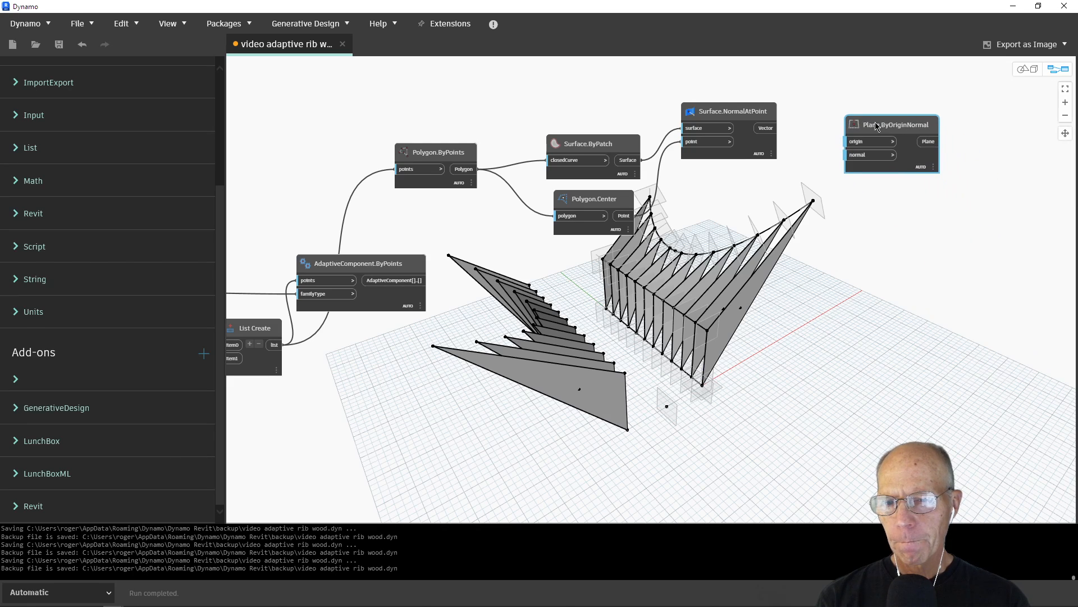
Connect the Polygon.Center point to the origin of Plane.ByOriginNormal and the Surface.NormalAtPoint vector to its normal
left_click(627, 220)
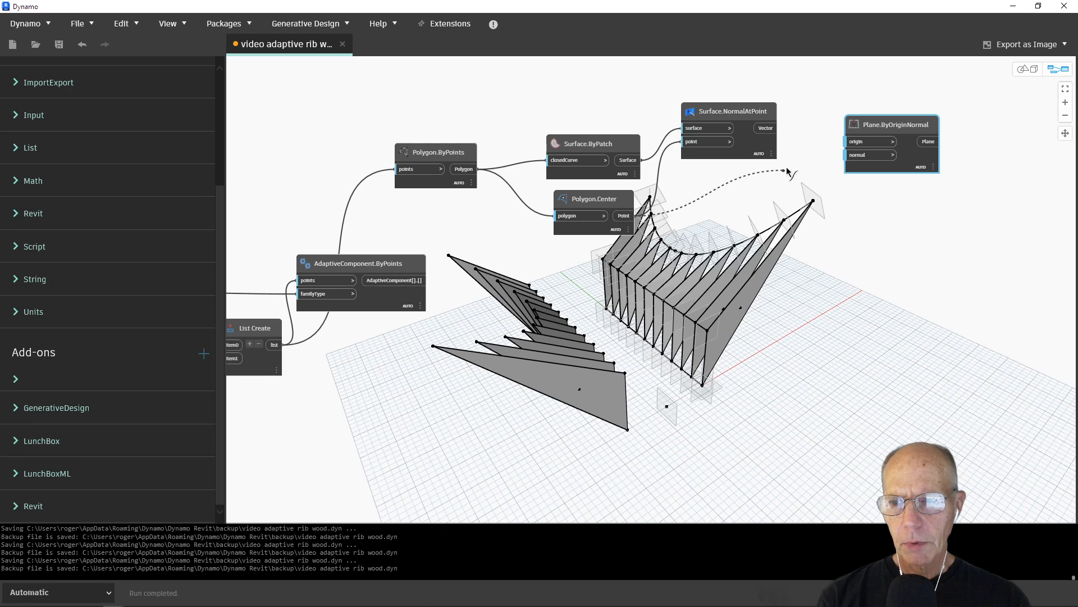
left_click(855, 142)
left_click(767, 128)
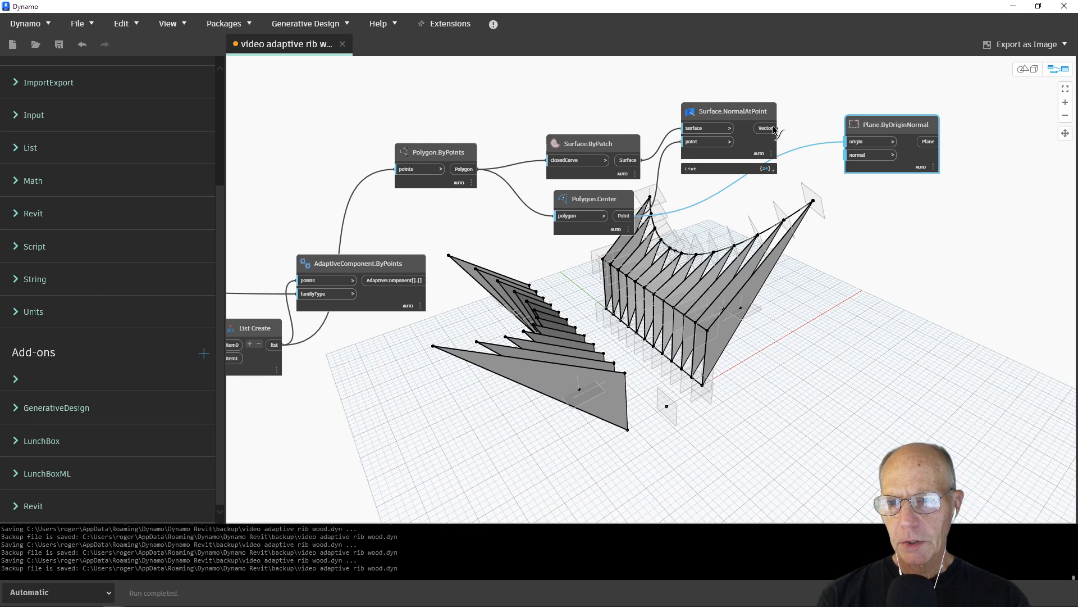
left_click(854, 156)
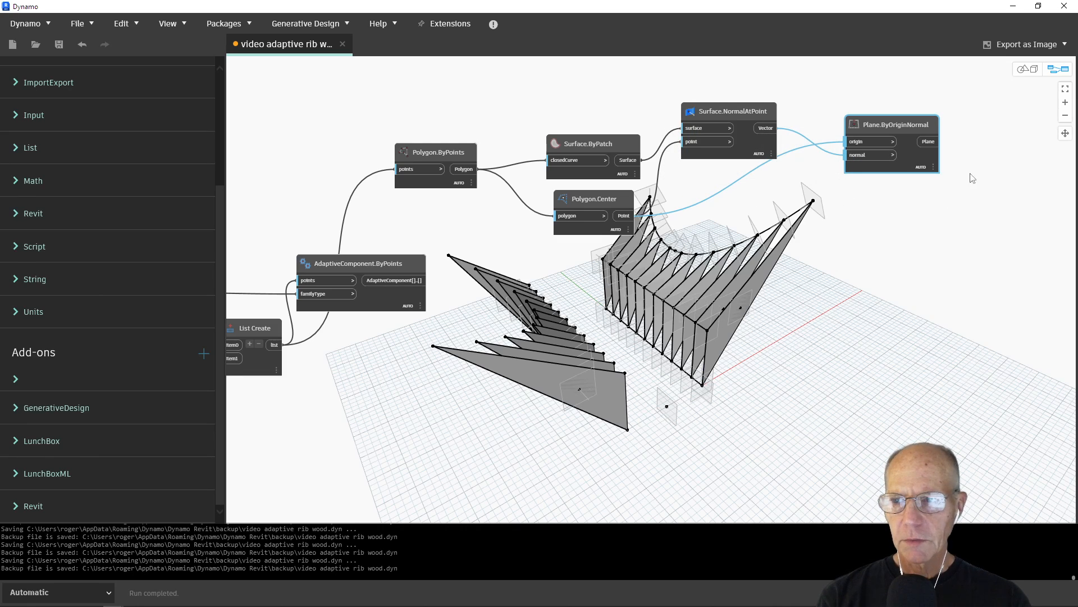
Examine the planes at the rib polygon centres in the 3D geometry view
left_click(1024, 70)
scroll(752, 324, "up", 5)
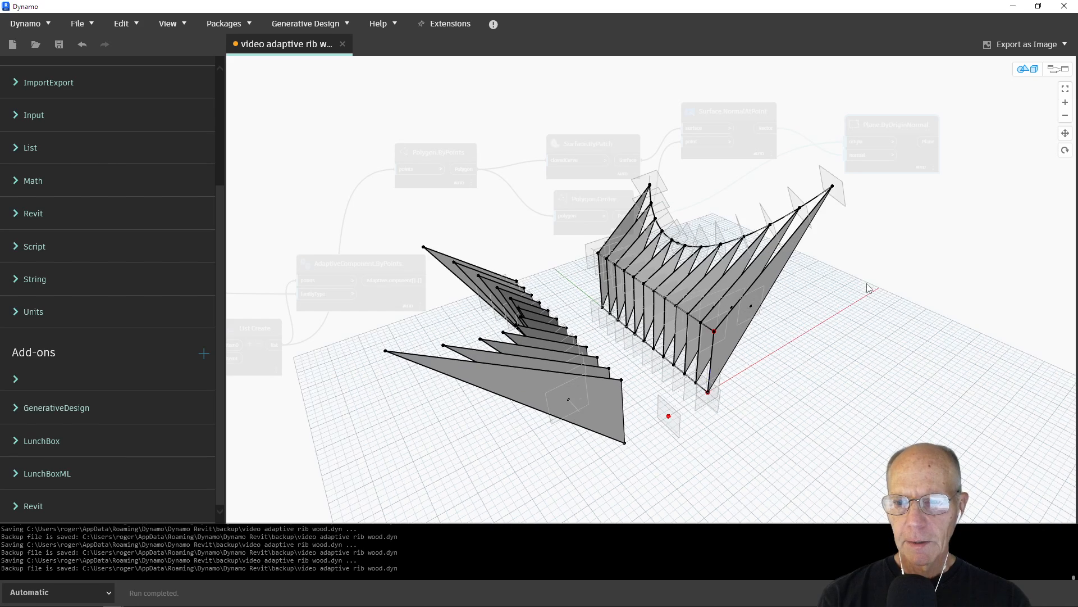